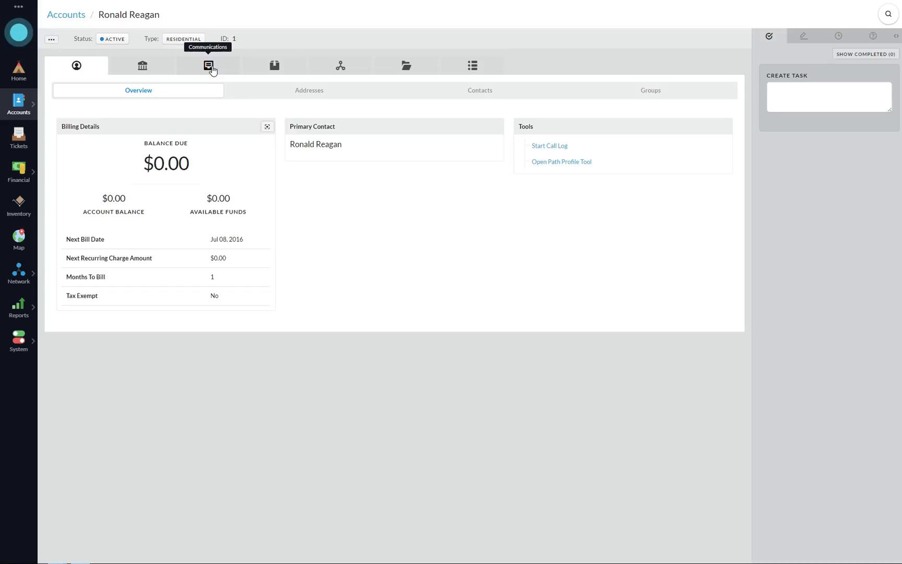
# Step: Start a call log for the account with subject "Cannot get online" and details "Rebooted modem, didn't solve problem."
pyautogui.click(554, 148)
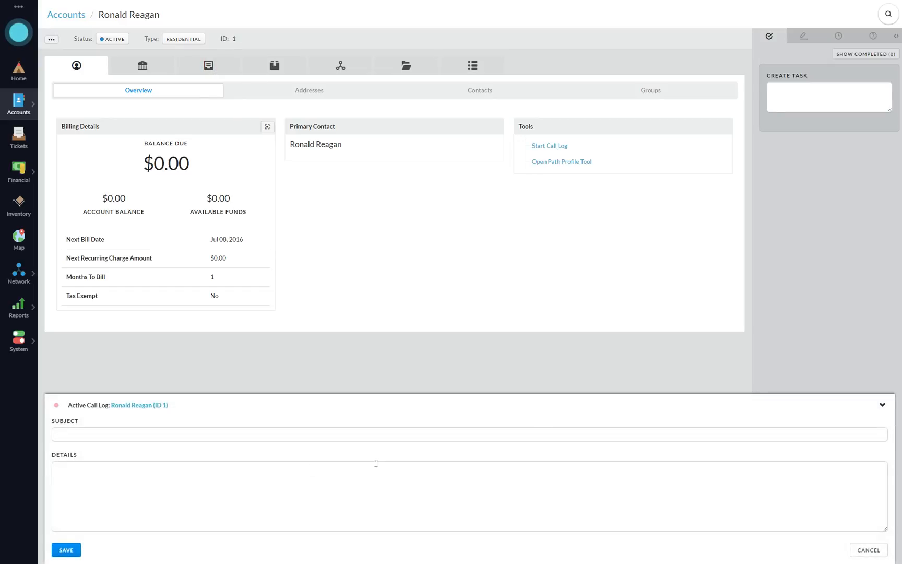
pyautogui.click(132, 434)
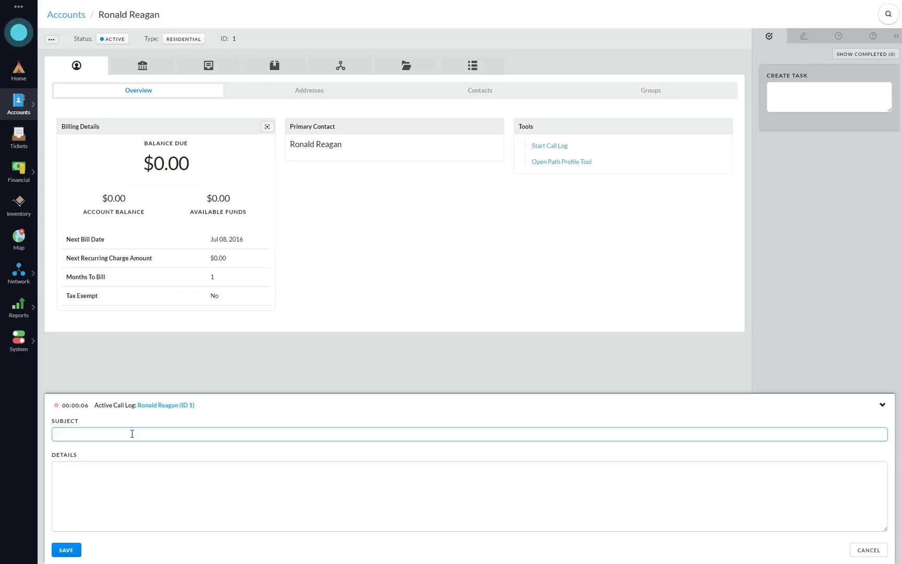
pyautogui.write('Cannot get online')
pyautogui.press('Tab')
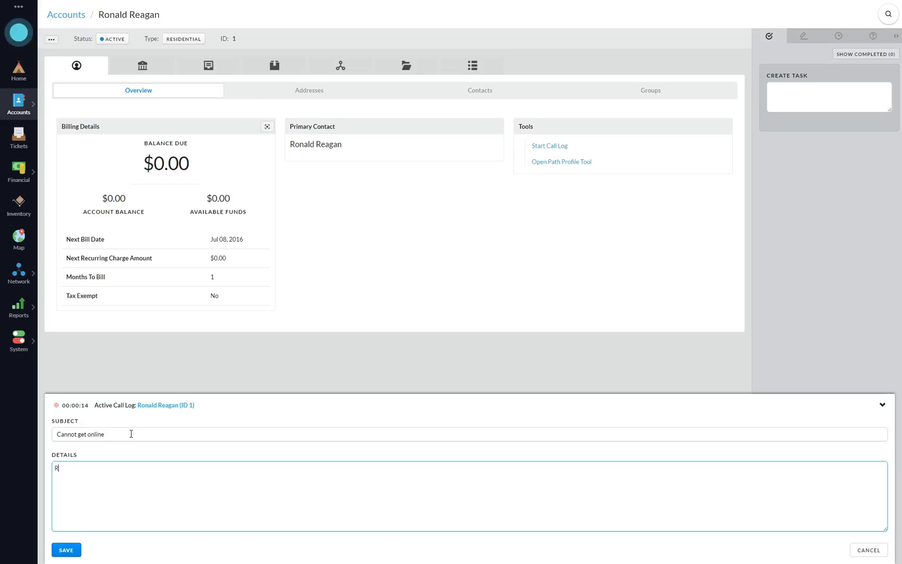
pyautogui.write("ebooted modem, didn't solve problem.")
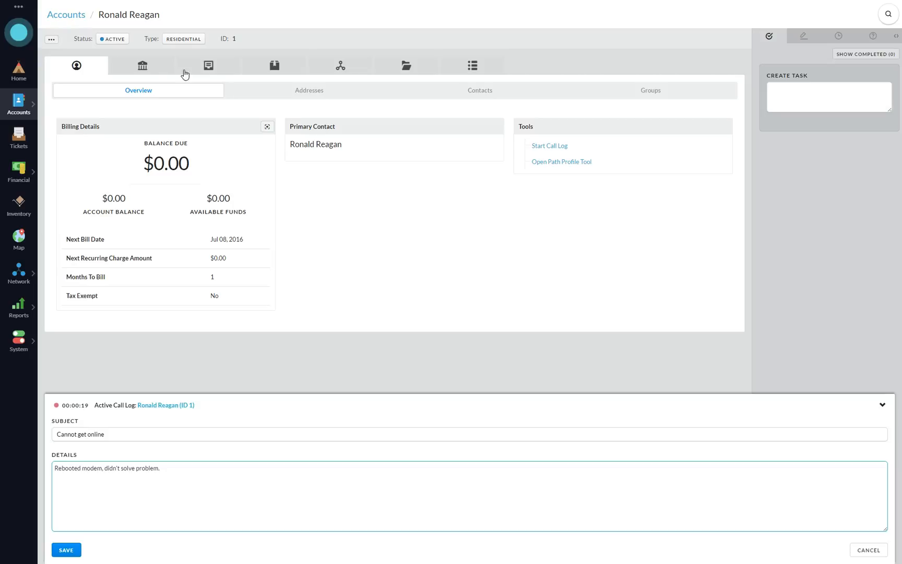
# Step: Browse the account's financial, communications and network pages during the active call log, and collapse and re-expand the log
pyautogui.click(143, 65)
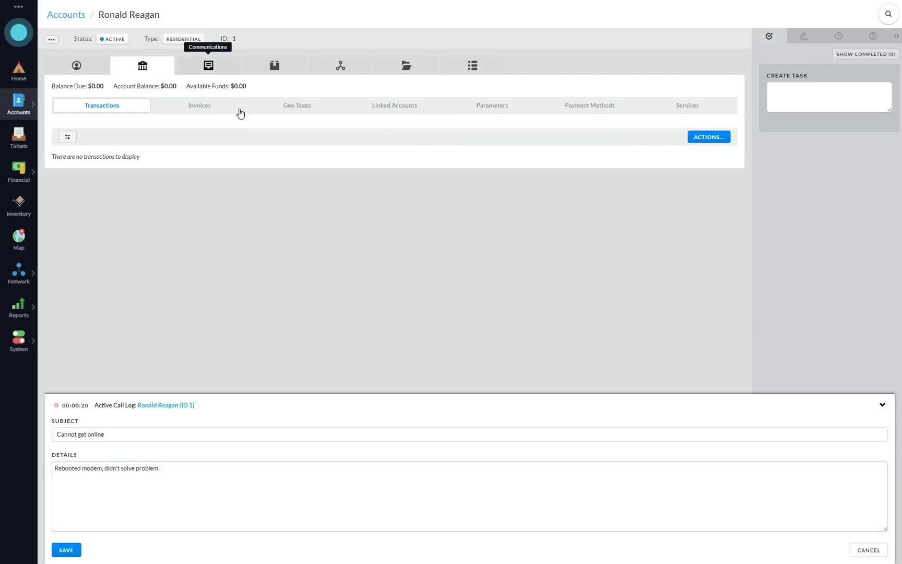
pyautogui.click(208, 68)
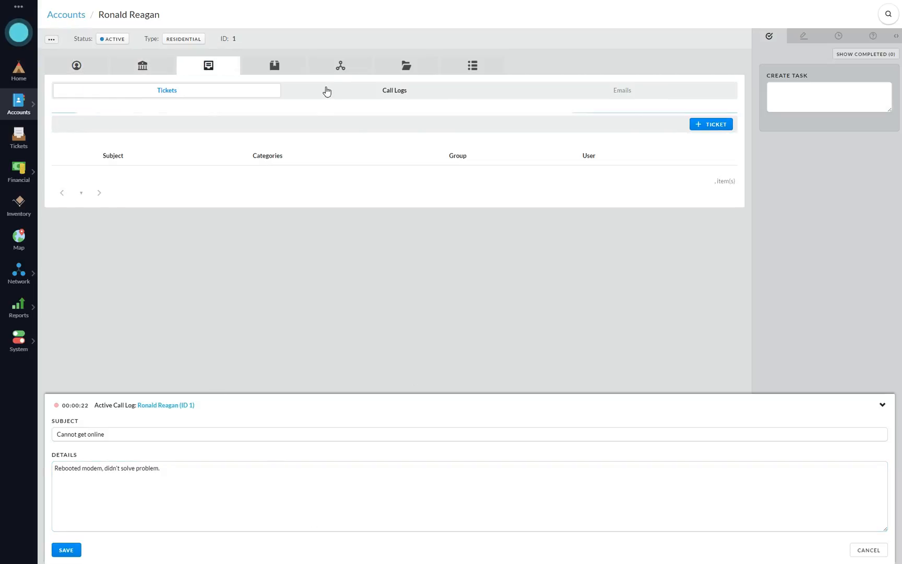
pyautogui.click(340, 65)
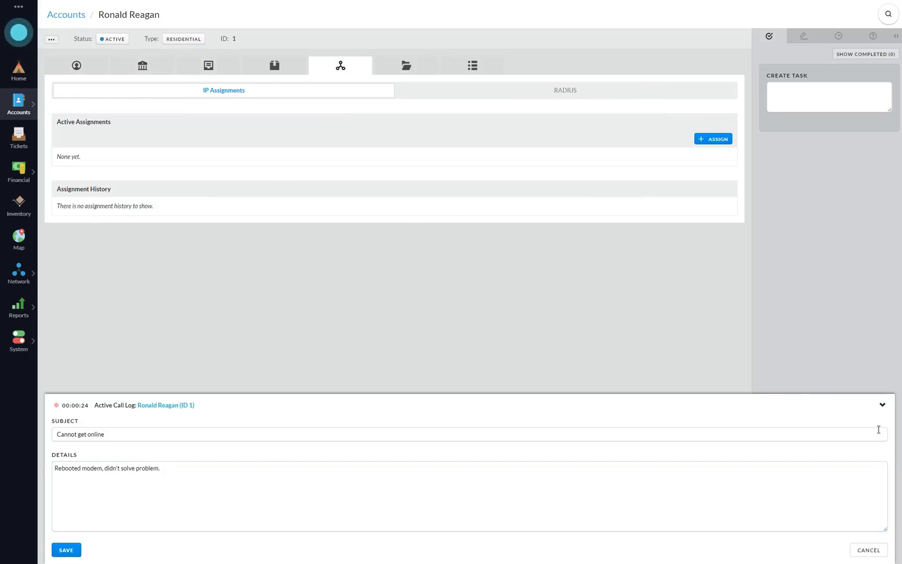
pyautogui.click(882, 405)
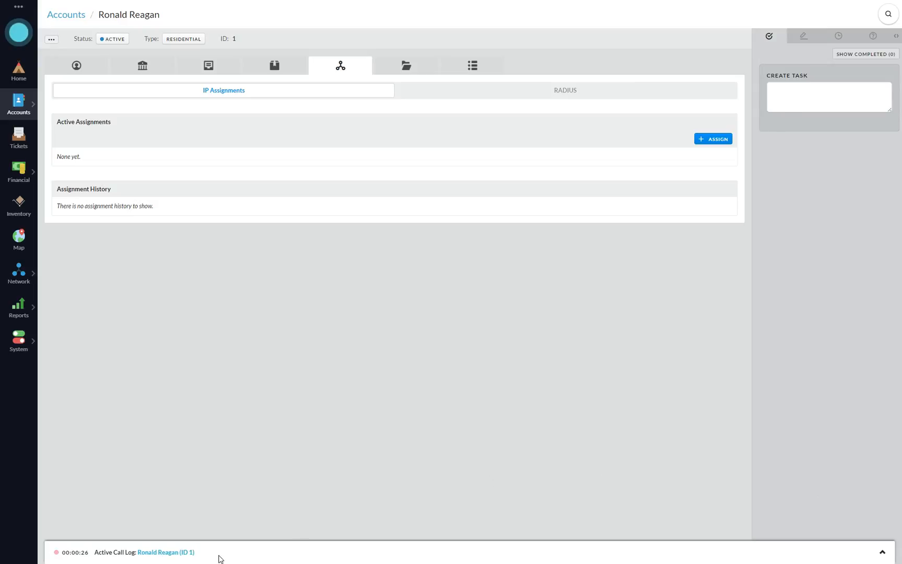
pyautogui.click(882, 551)
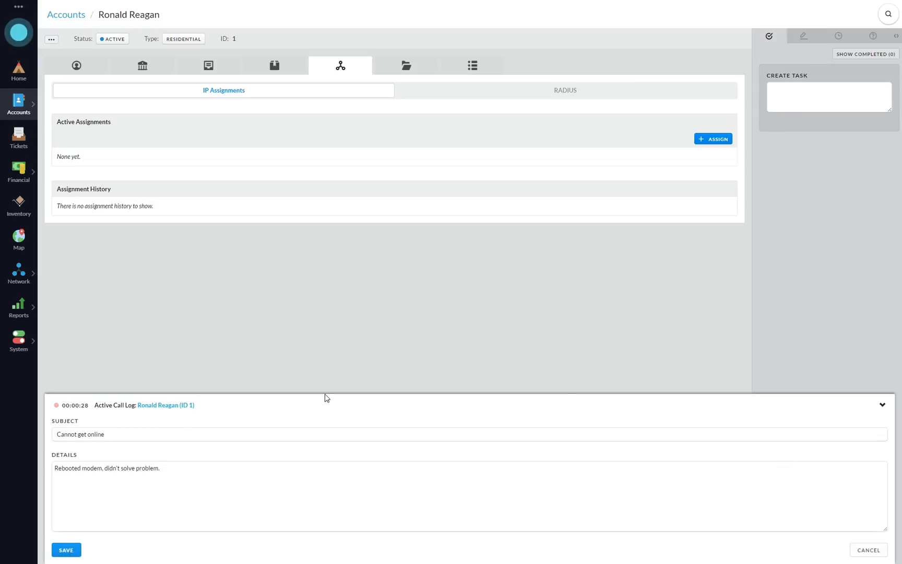
# Step: View the system's Ticket Groups page, and return to the customer's account through the active call log's link
pyautogui.click(25, 336)
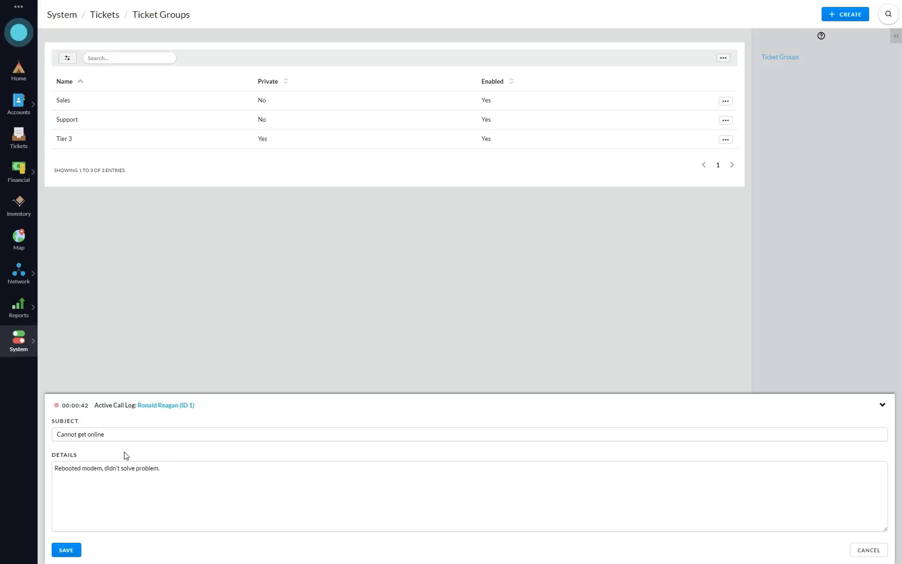
pyautogui.click(179, 485)
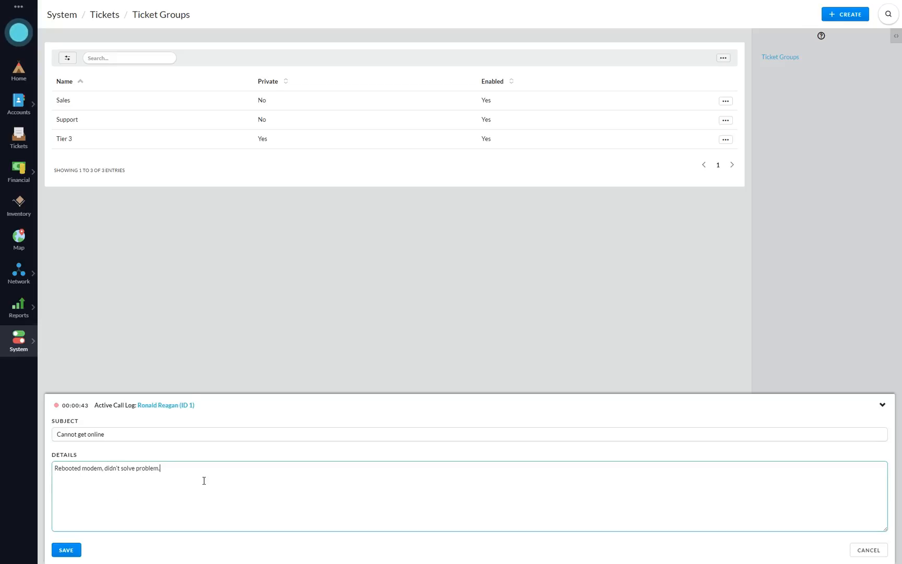
pyautogui.click(165, 405)
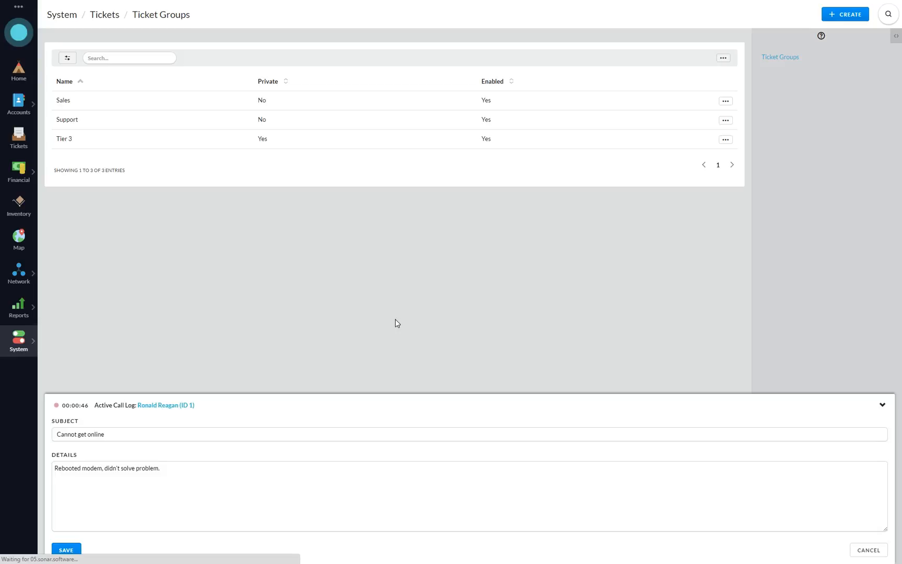
pyautogui.click(163, 407)
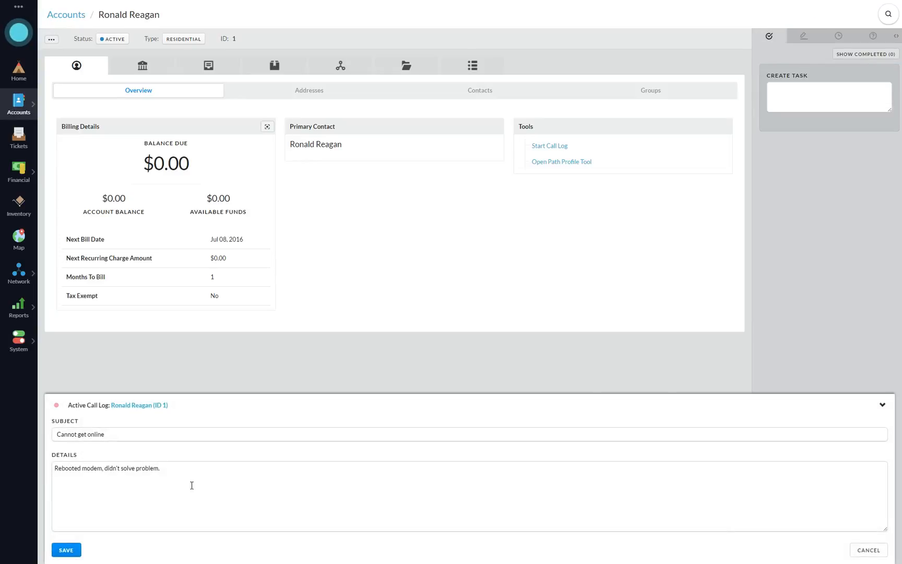
# Step: Save the active call log and confirm that it is ready to save
pyautogui.click(191, 484)
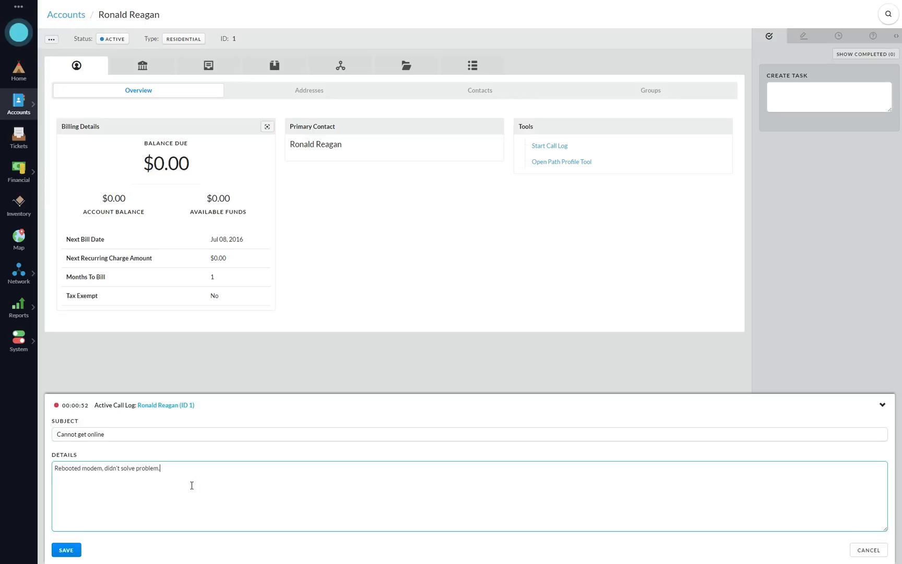
pyautogui.click(68, 551)
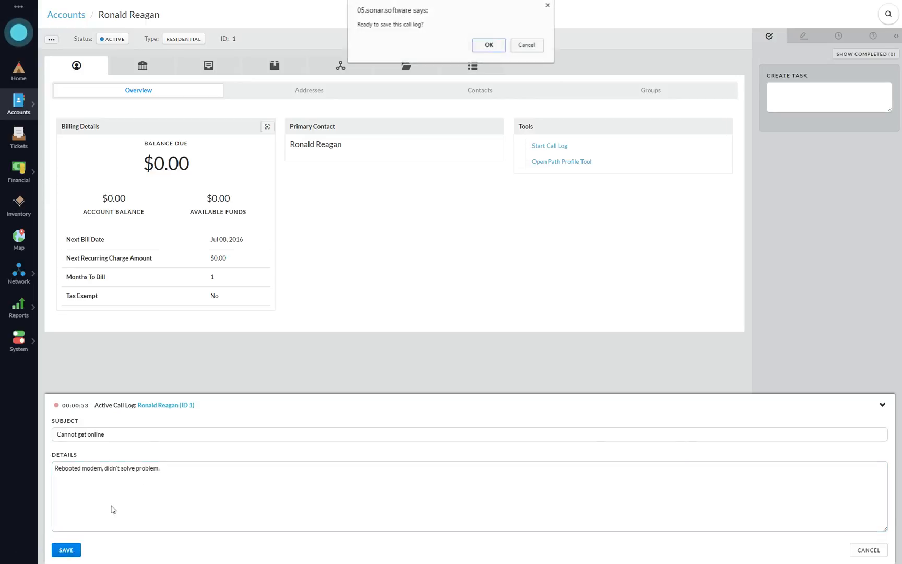
pyautogui.click(488, 44)
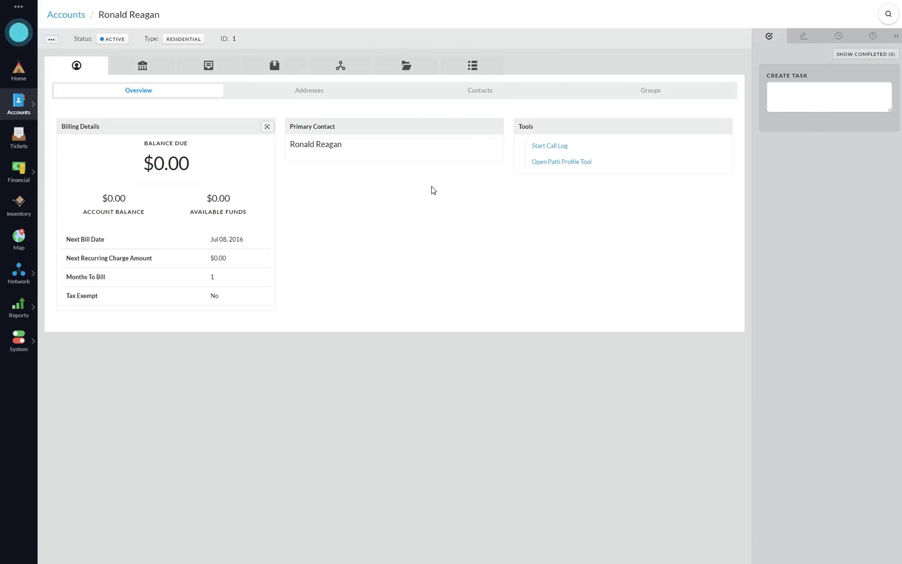
# Step: View the details of the saved "Cannot get online" entry in the account's call logs, and close them
pyautogui.click(208, 65)
pyautogui.click(404, 94)
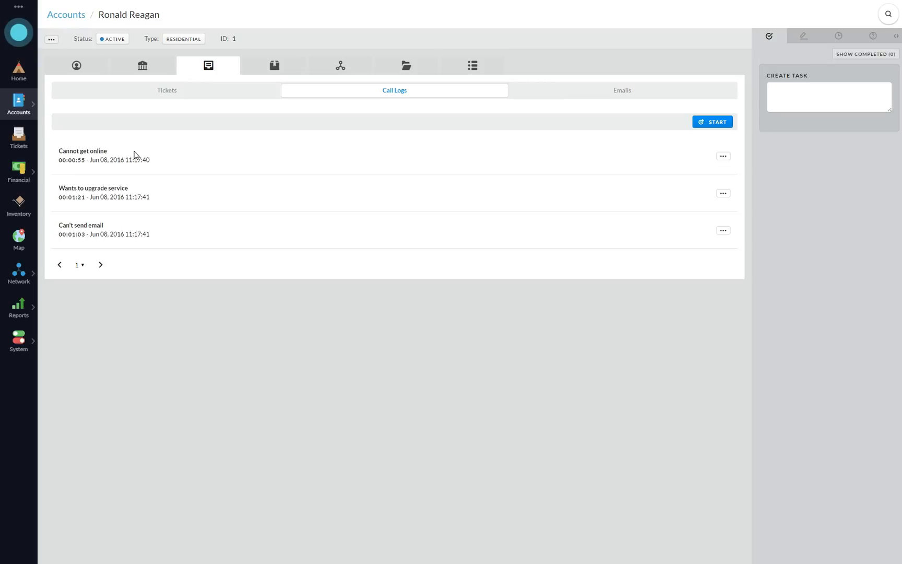
pyautogui.click(722, 156)
pyautogui.click(688, 166)
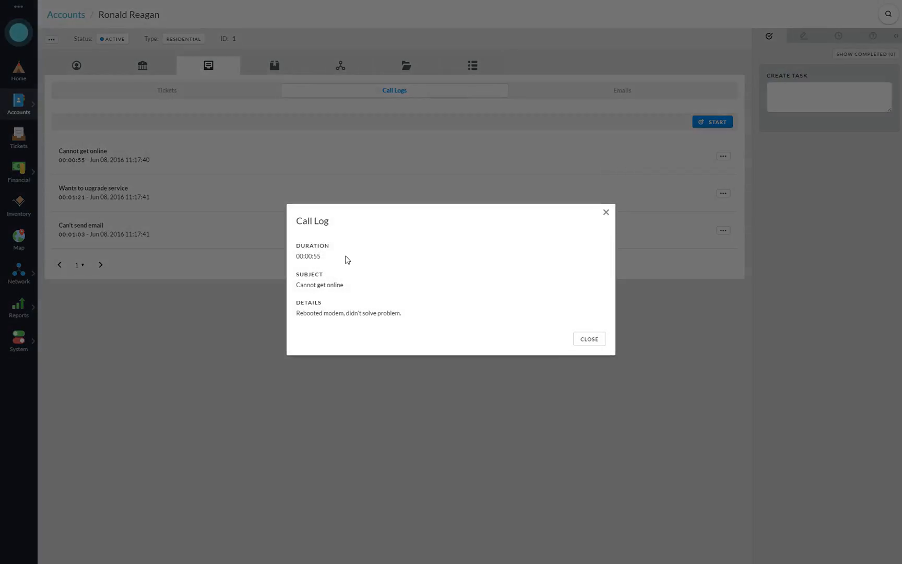
pyautogui.click(605, 213)
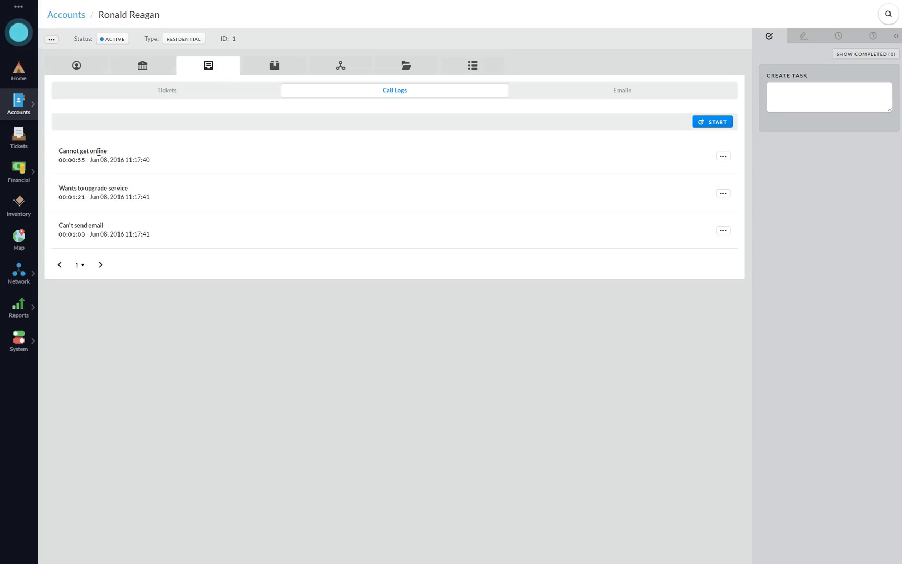
# Step: Create an internal ticket from the "Cannot get online" call log with group Support and Medium priority
pyautogui.click(723, 157)
pyautogui.click(702, 184)
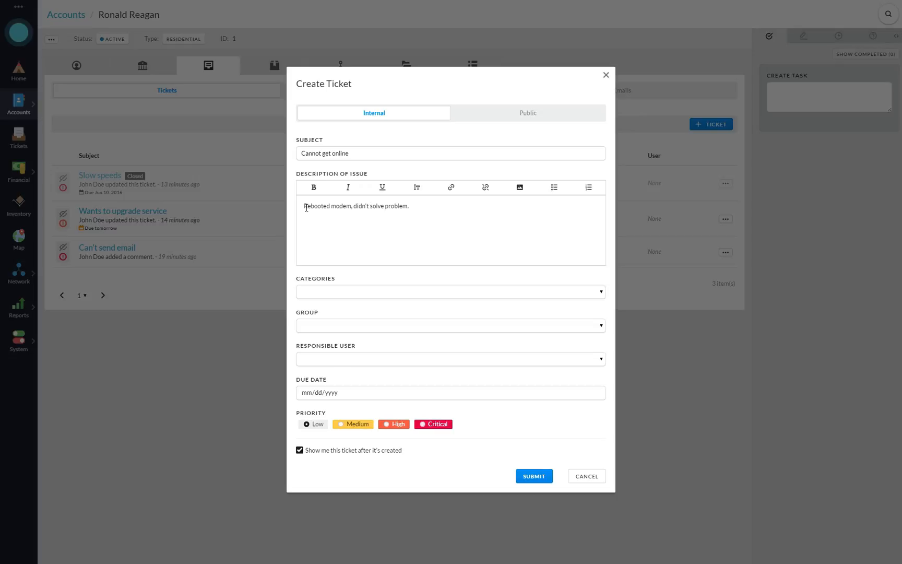
pyautogui.moveTo(303, 206); pyautogui.dragTo(435, 205)
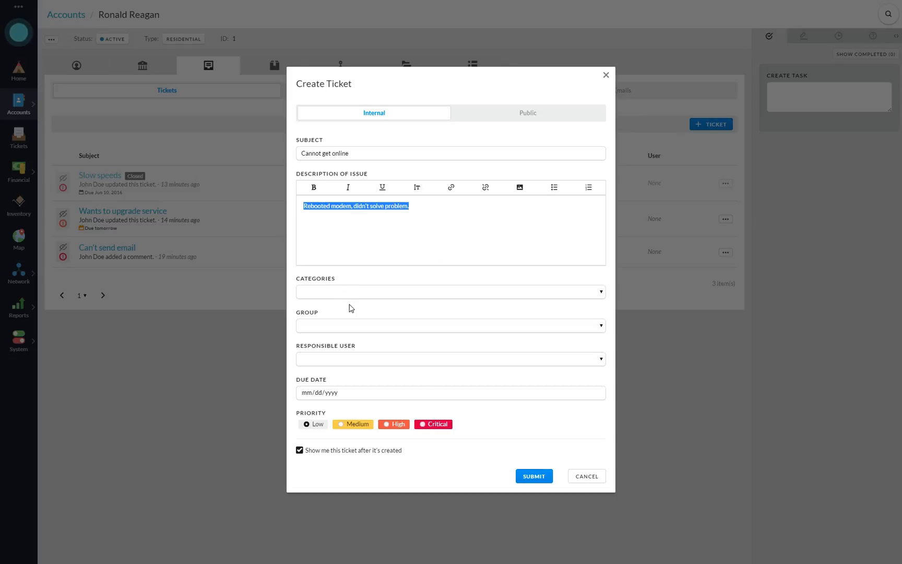
pyautogui.click(330, 325)
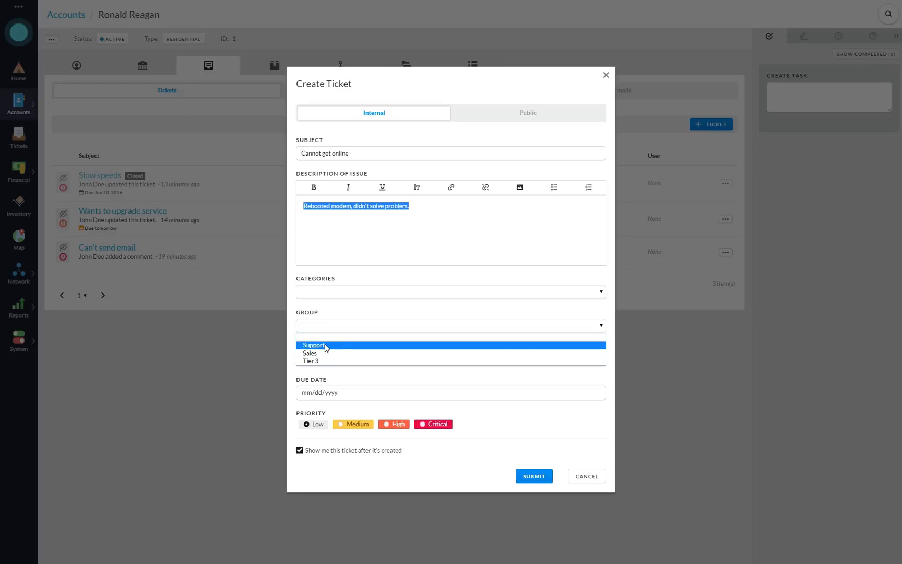
pyautogui.click(329, 344)
pyautogui.click(350, 425)
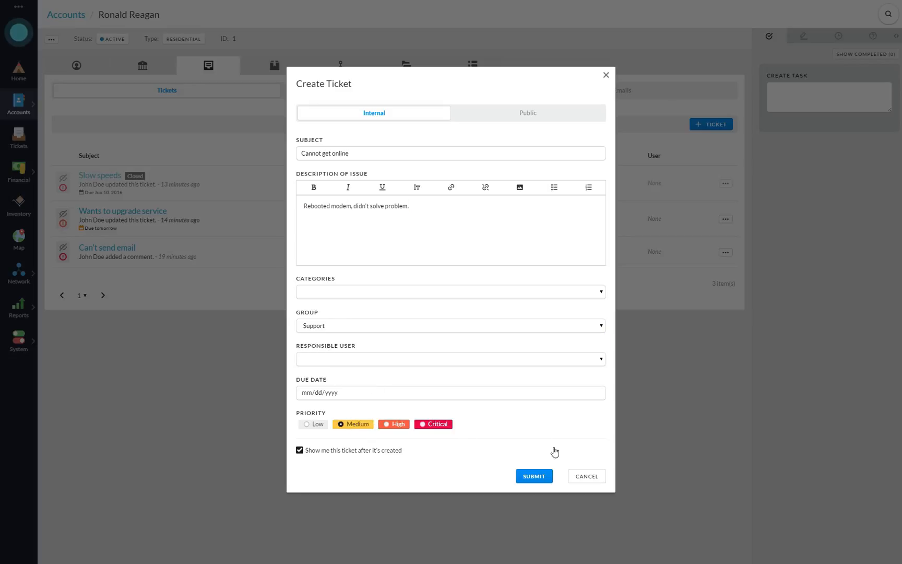
pyautogui.click(550, 478)
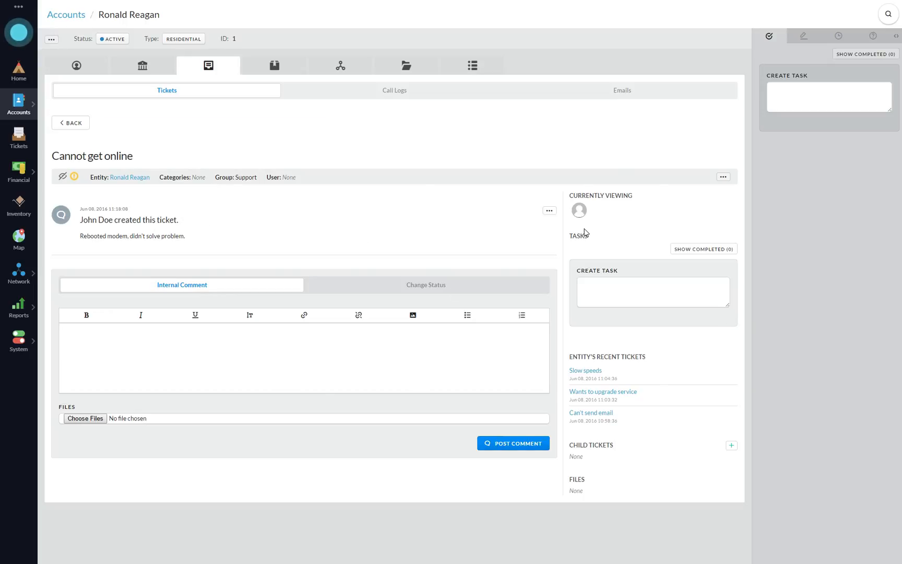
# Step: Return to the account's ticket list and open the "Can't send email" ticket to review its comments
pyautogui.click(215, 354)
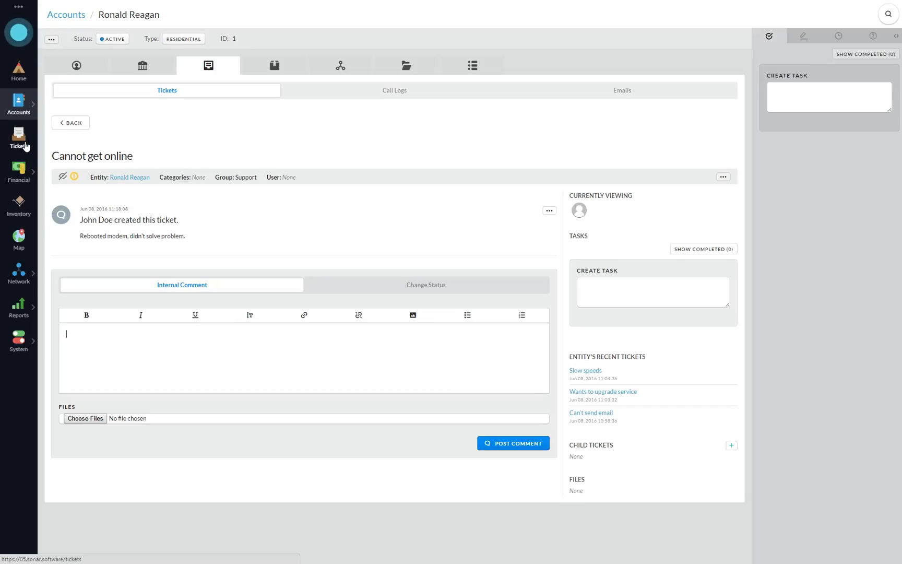
pyautogui.click(69, 124)
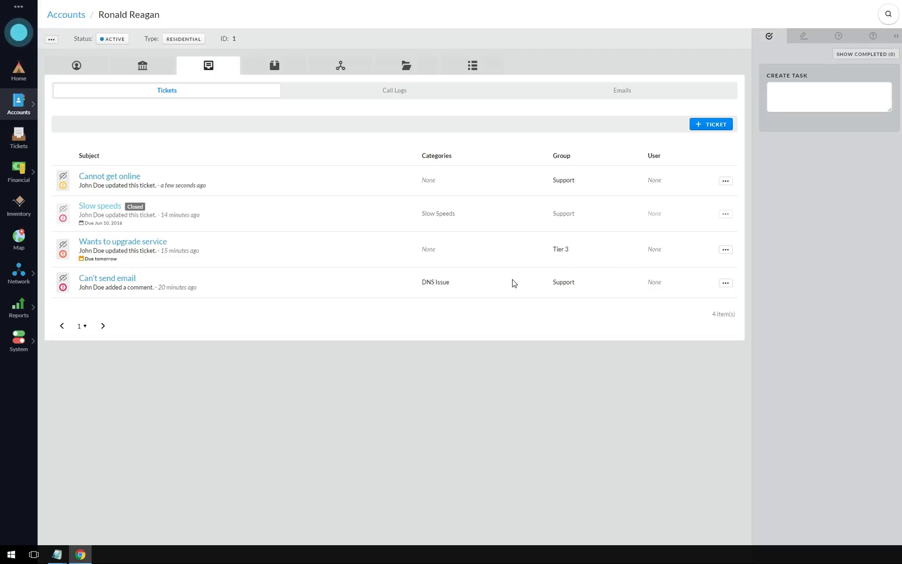
pyautogui.click(112, 278)
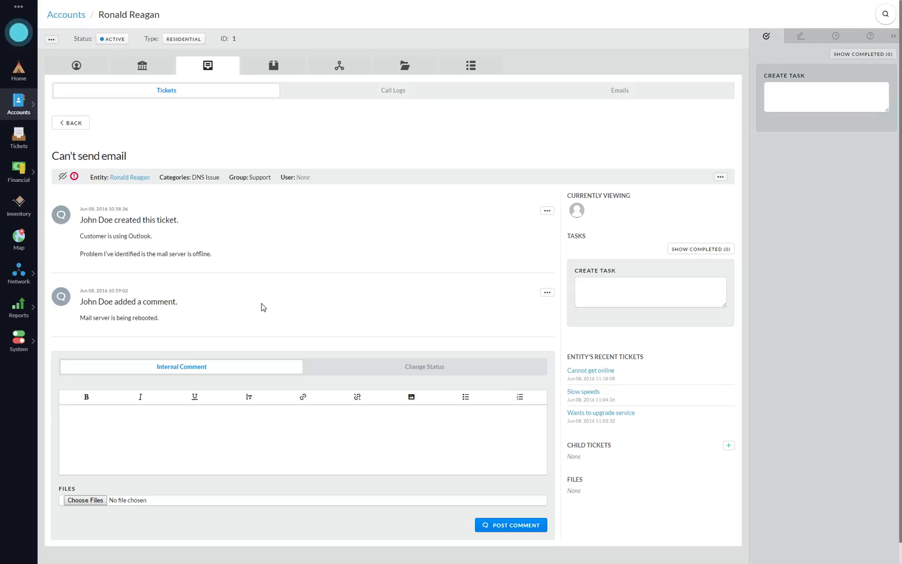
# Step: Open the "Mail server offline" ticket from the main ticket list and attach "Can't send email" as its child ticket, searching by "id:5"
pyautogui.click(23, 140)
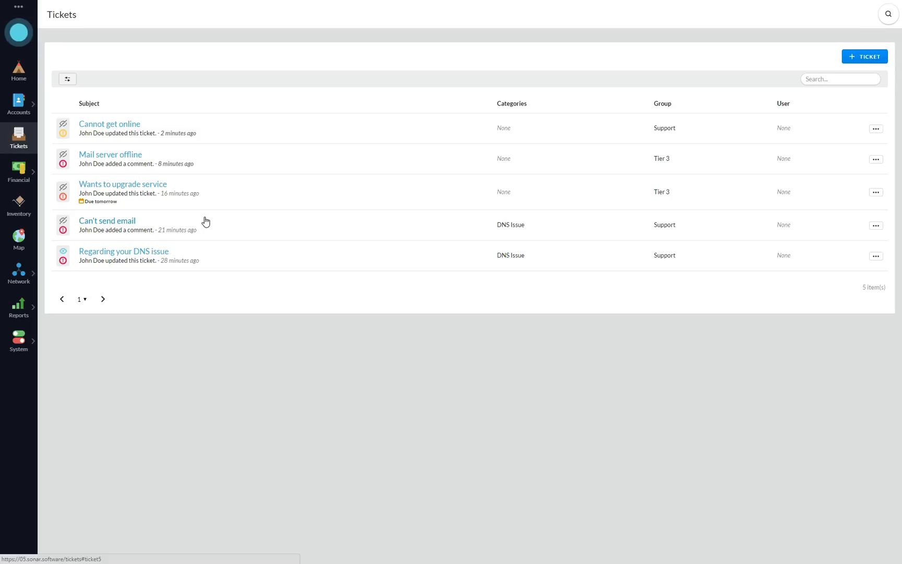
pyautogui.click(114, 156)
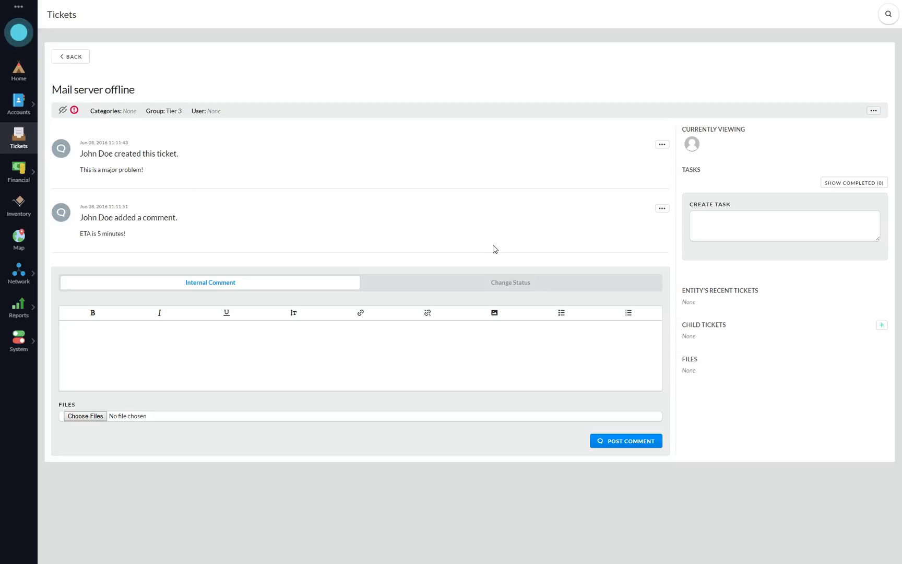
pyautogui.click(883, 326)
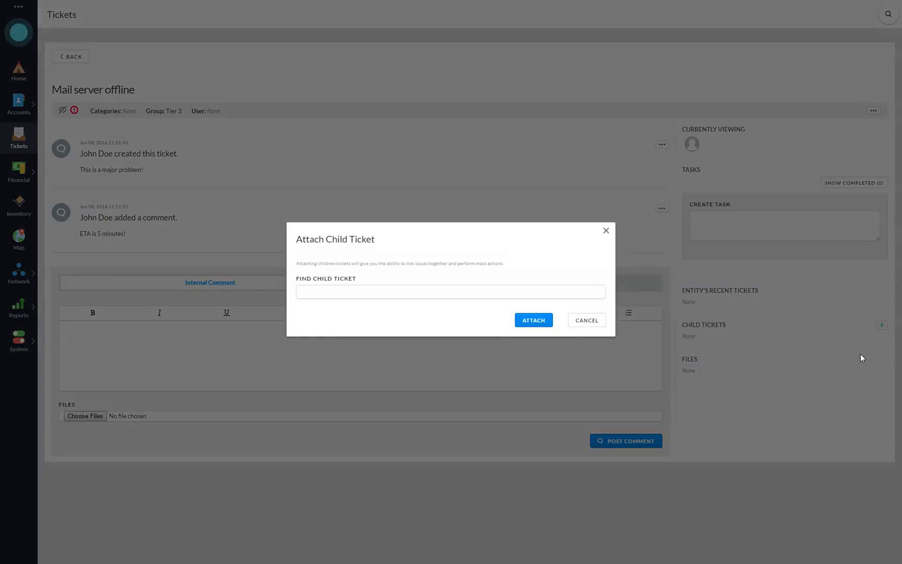
pyautogui.click(363, 290)
pyautogui.write('email')
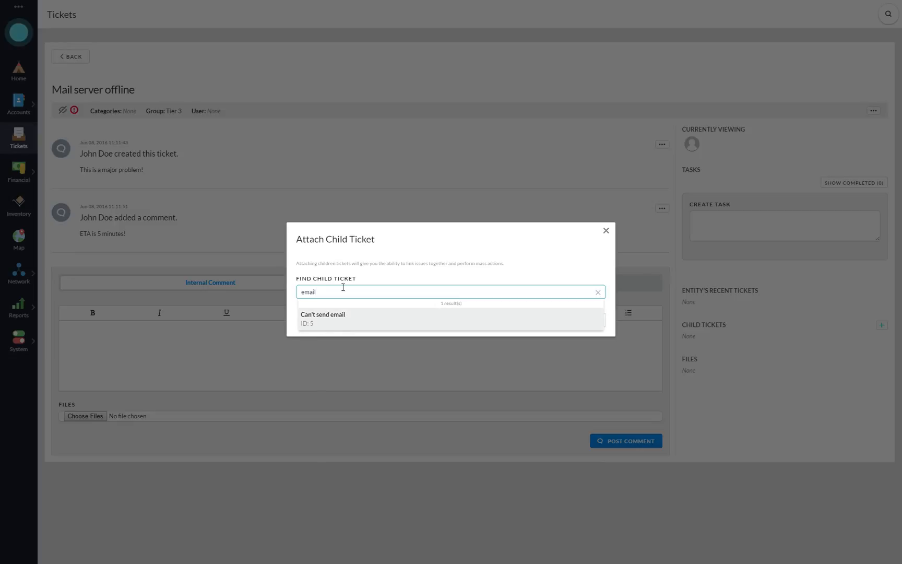
pyautogui.hotkey('ctrl', 'a')
pyautogui.write('id')
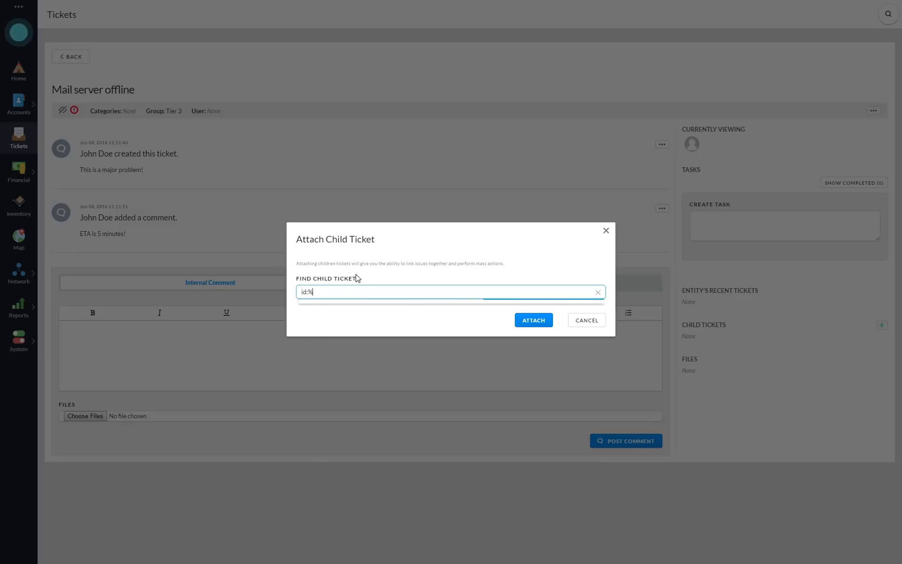
pyautogui.write(':5')
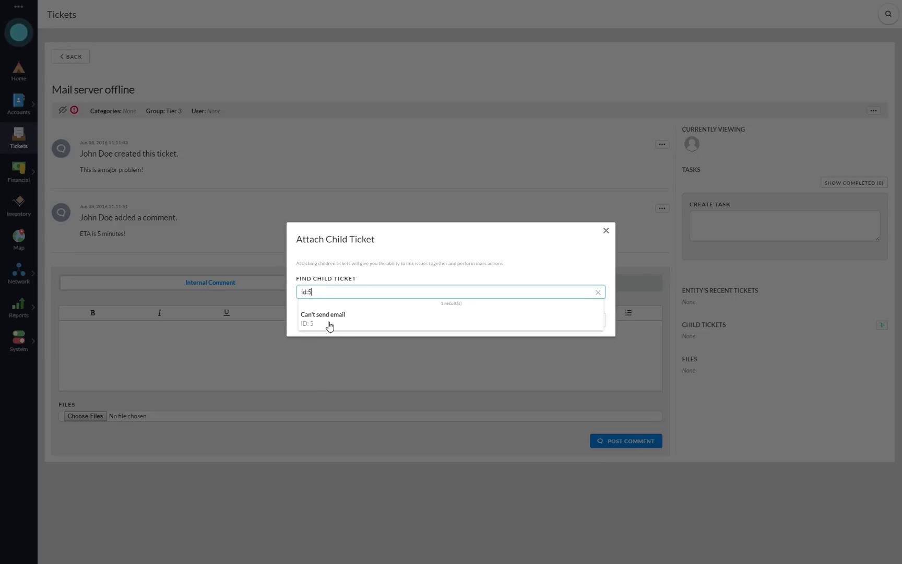
pyautogui.click(328, 324)
pyautogui.click(526, 327)
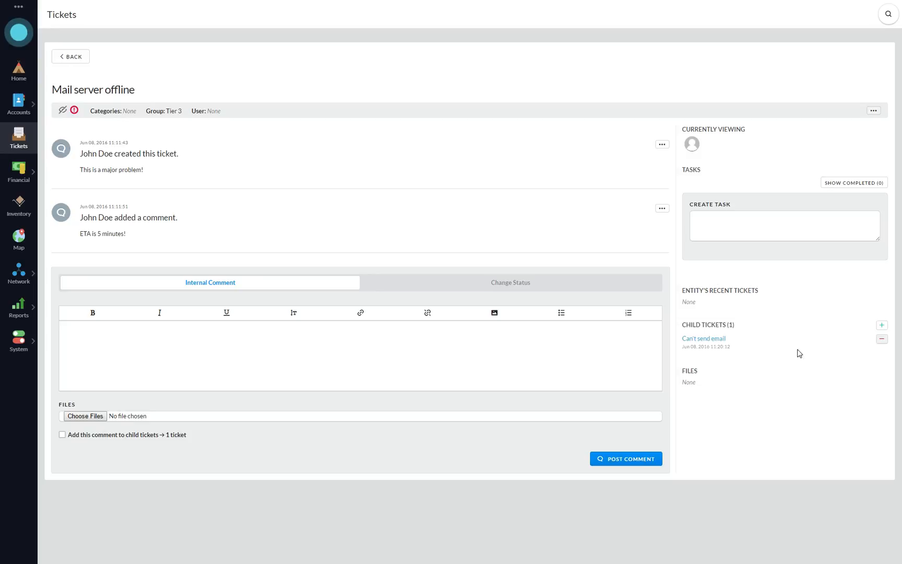
# Step: Post the internal comment "Problem resolved!" on the "Mail server offline" ticket and add it to its child ticket too
pyautogui.click(216, 357)
pyautogui.write('Problem resolved!')
pyautogui.click(106, 440)
pyautogui.click(628, 459)
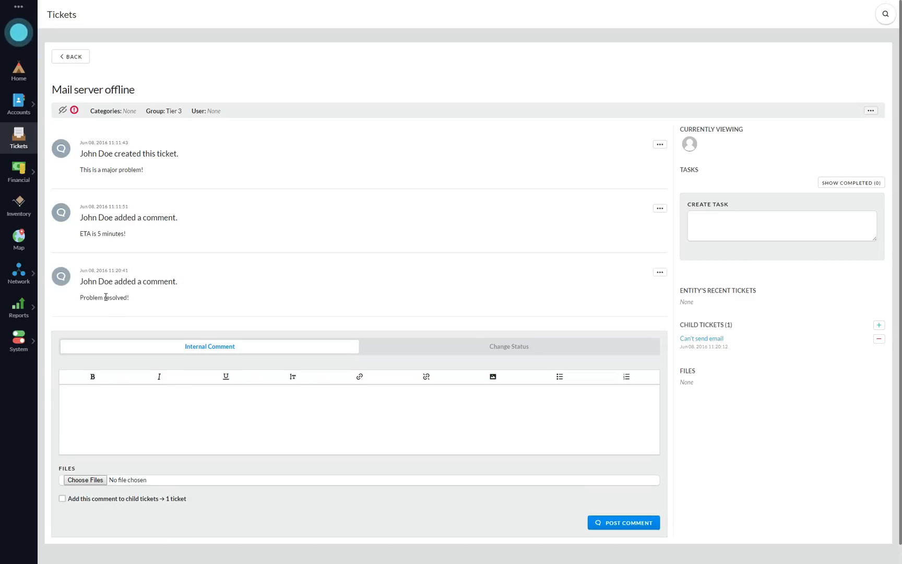
# Step: Change the "Mail server offline" ticket's status to Closed and set the same status on its child ticket
pyautogui.click(462, 349)
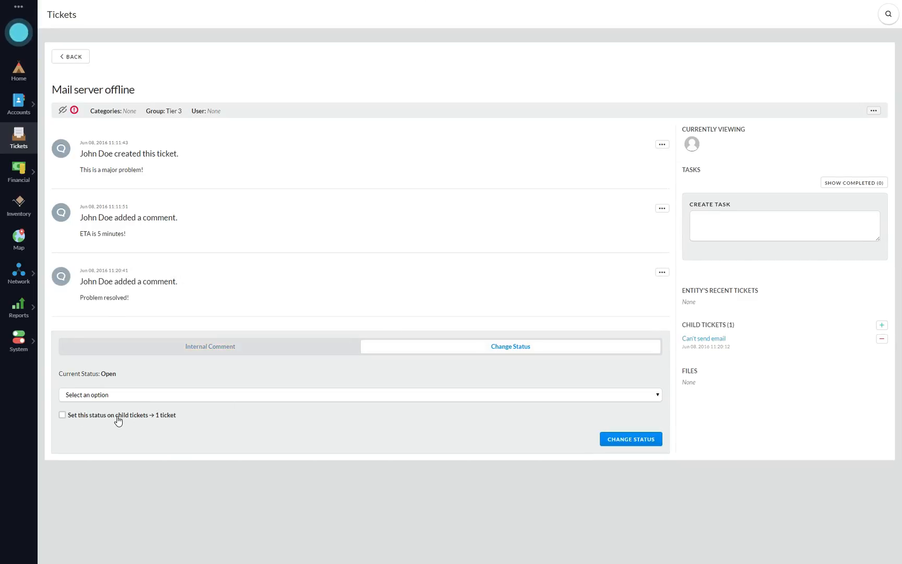
pyautogui.click(116, 416)
pyautogui.click(115, 399)
pyautogui.click(108, 420)
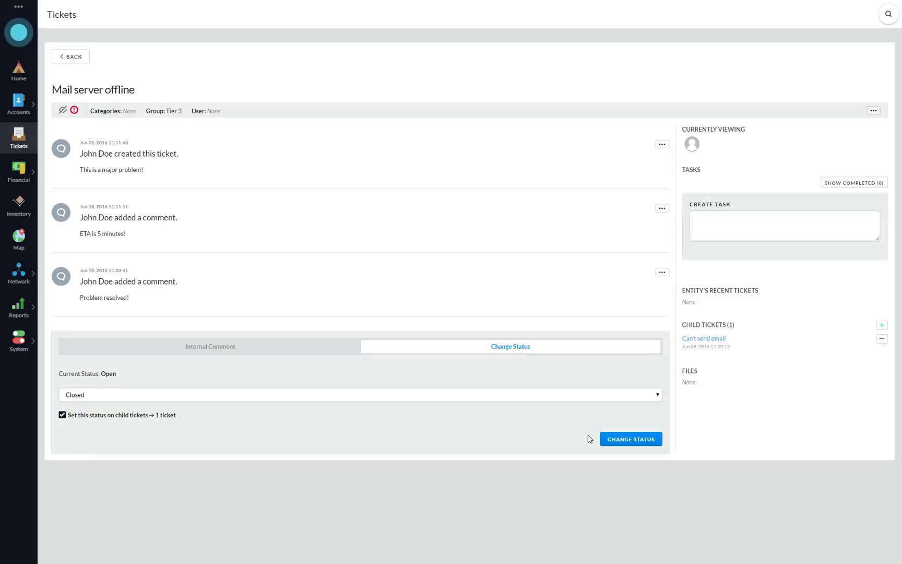
pyautogui.click(632, 440)
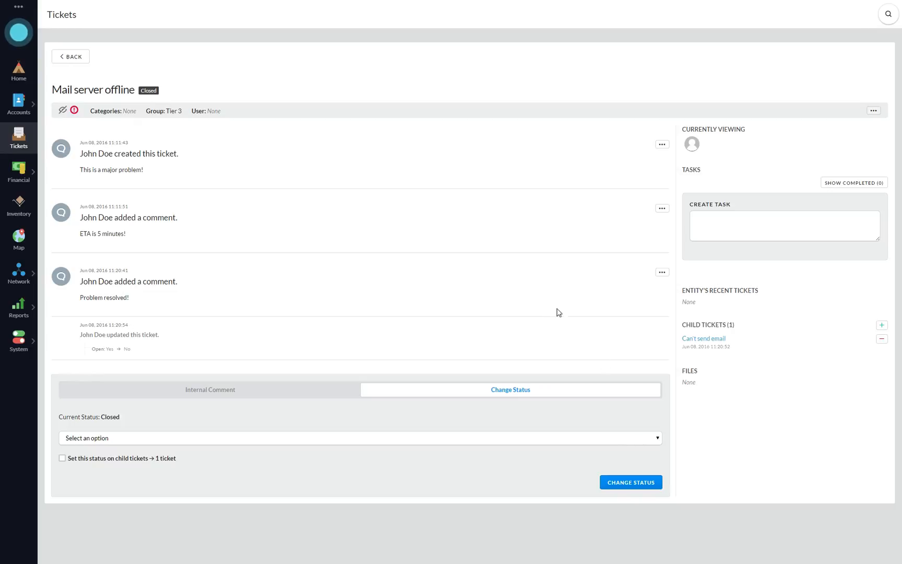
# Step: Open the residential customer's account from the full account list and bring up its "Can't send email" ticket to review the history
pyautogui.click(23, 113)
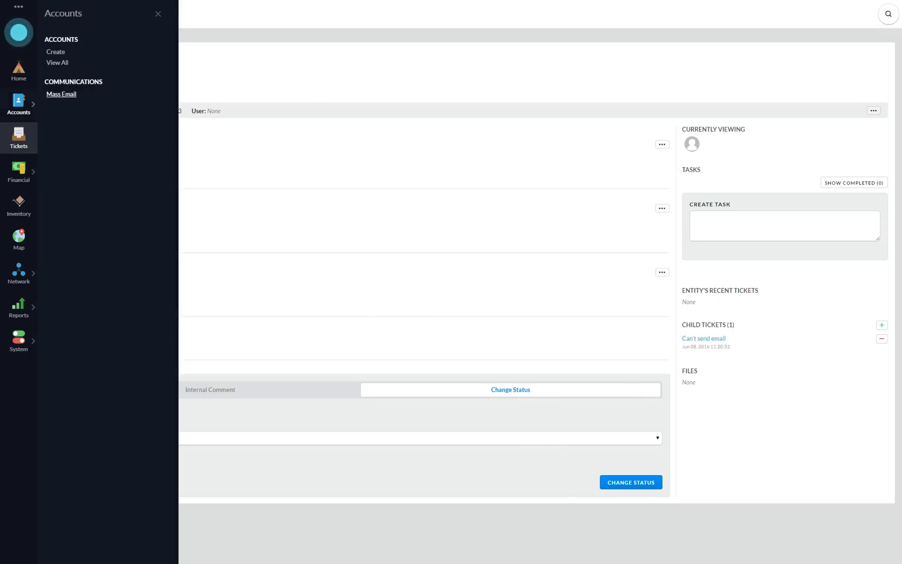
pyautogui.click(57, 63)
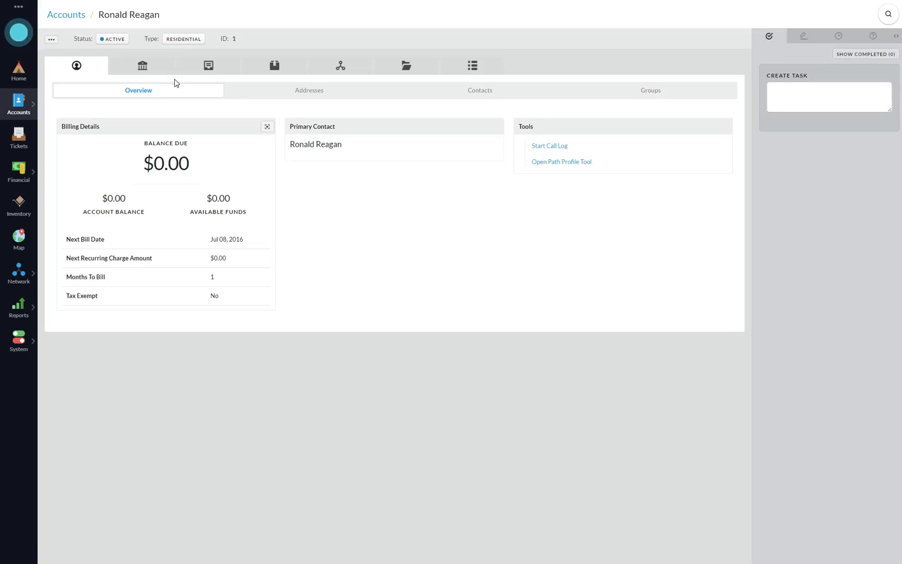
pyautogui.click(204, 66)
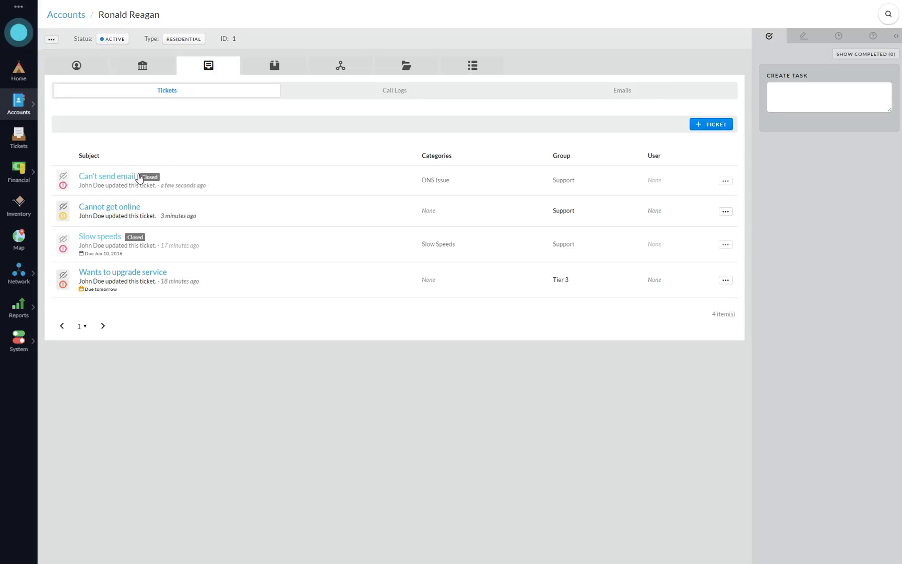
pyautogui.click(121, 177)
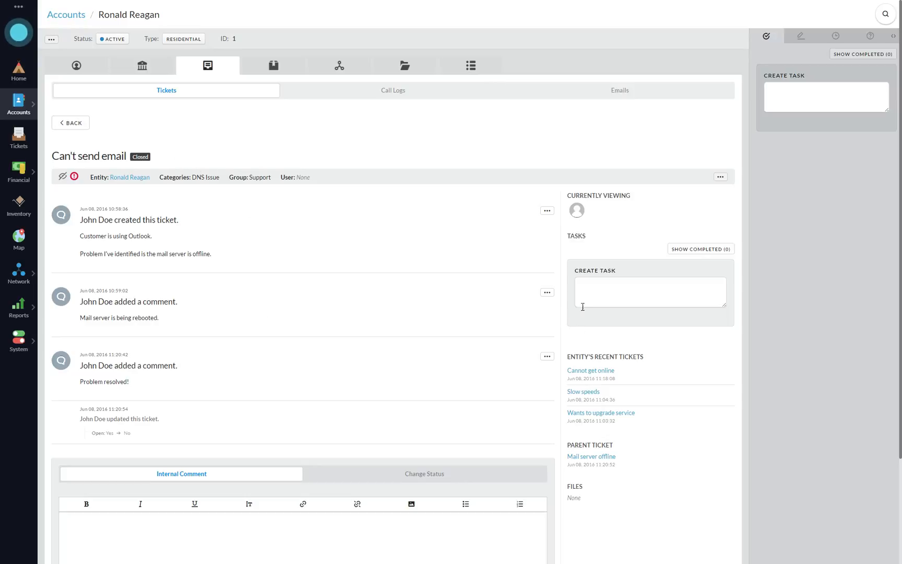
pyautogui.click(622, 298)
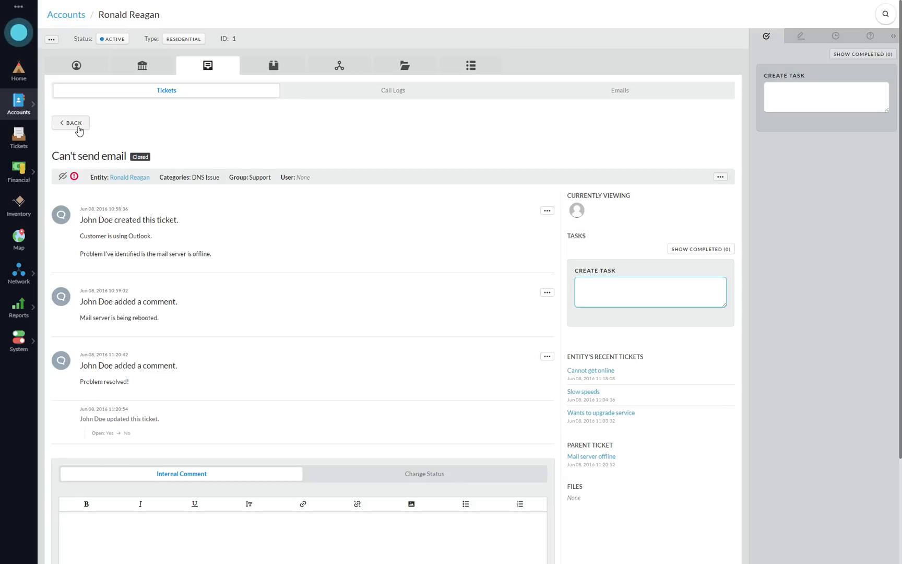
# Step: Create the account-level task "Customer wants their house painted grey" without a due date or user, and return to the account's ticket list
pyautogui.click(816, 91)
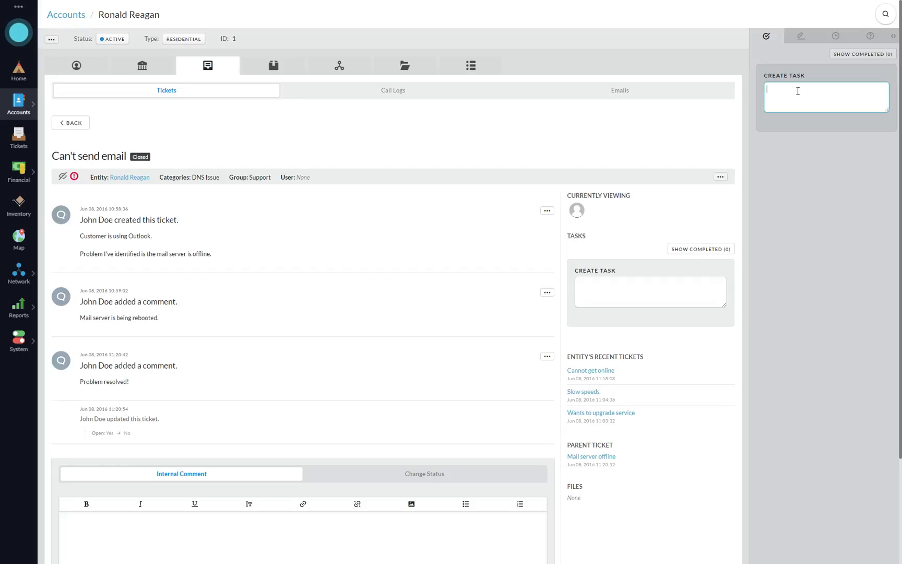
pyautogui.write('Customer')
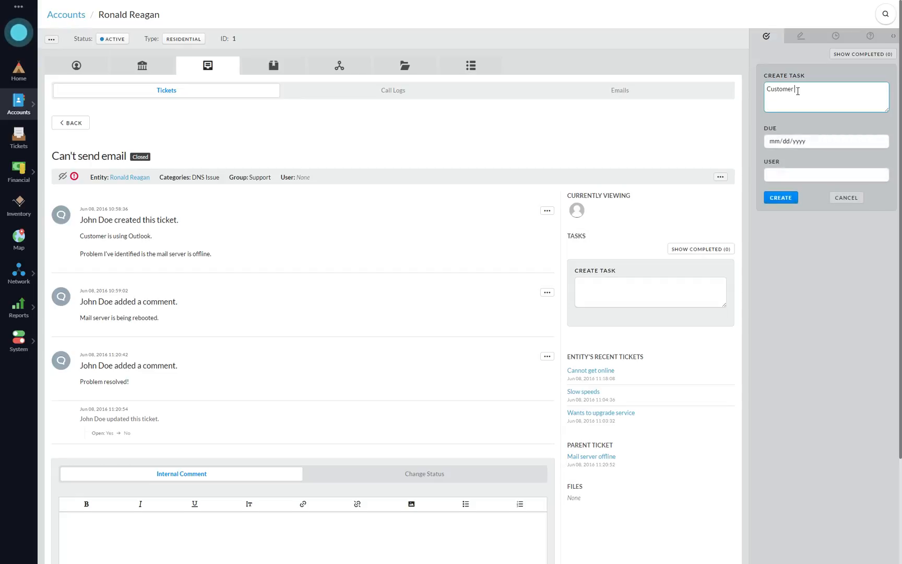
pyautogui.write(' wants their house painted g')
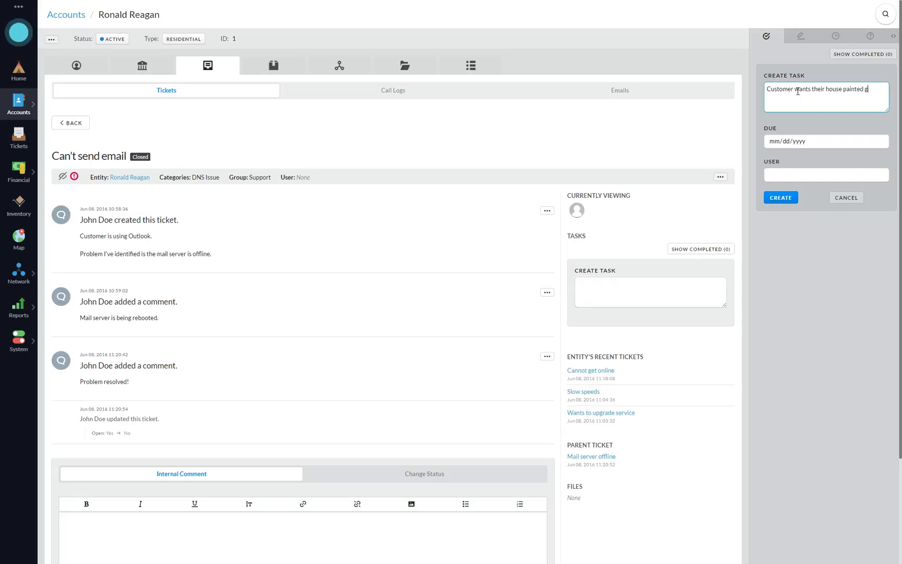
pyautogui.write('rey')
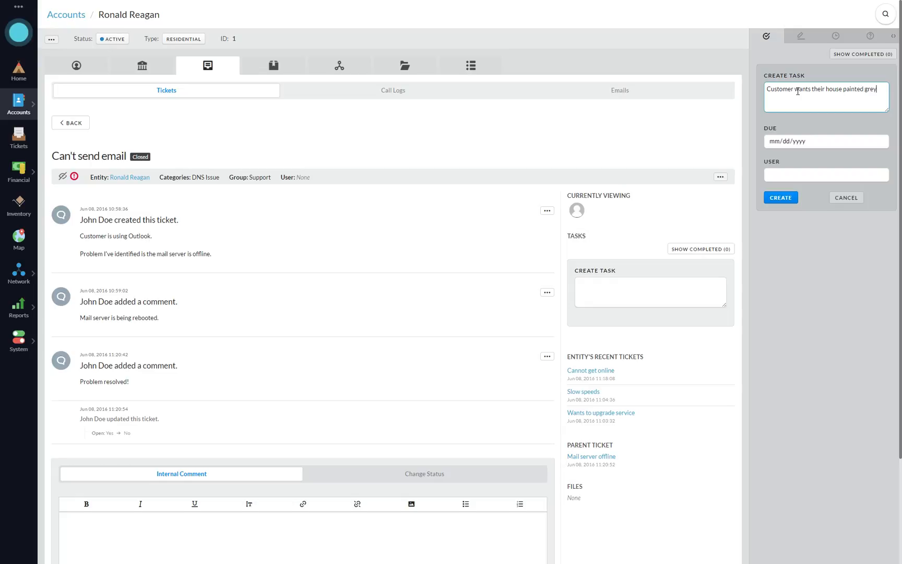
pyautogui.click(788, 199)
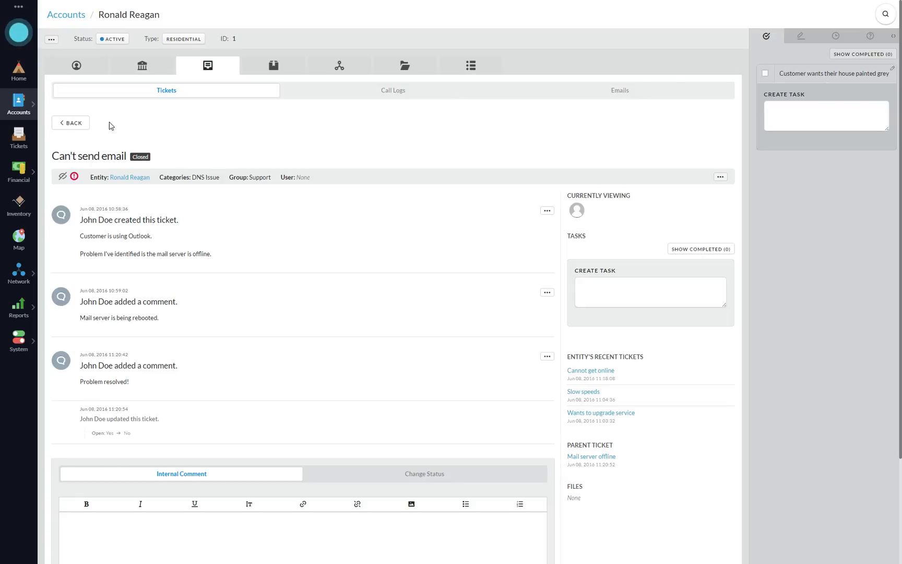
pyautogui.click(84, 125)
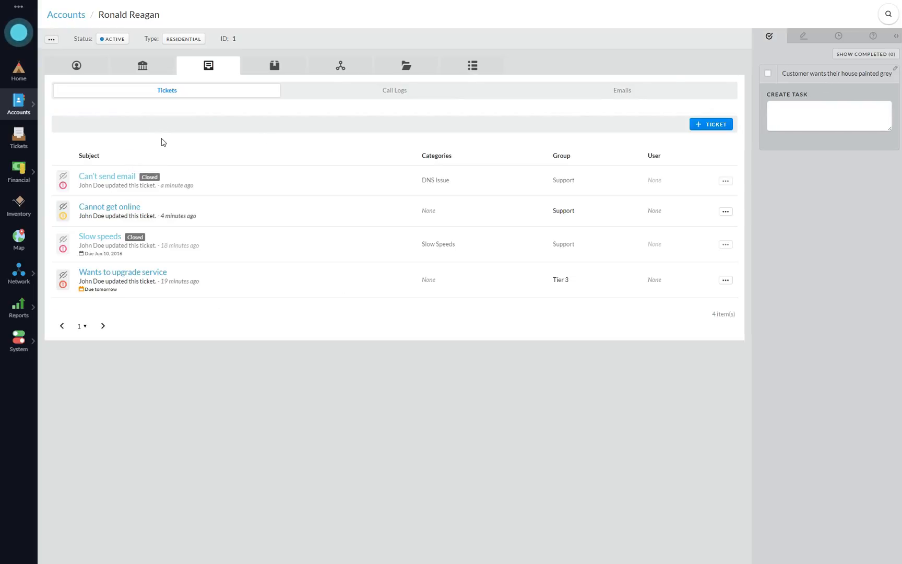